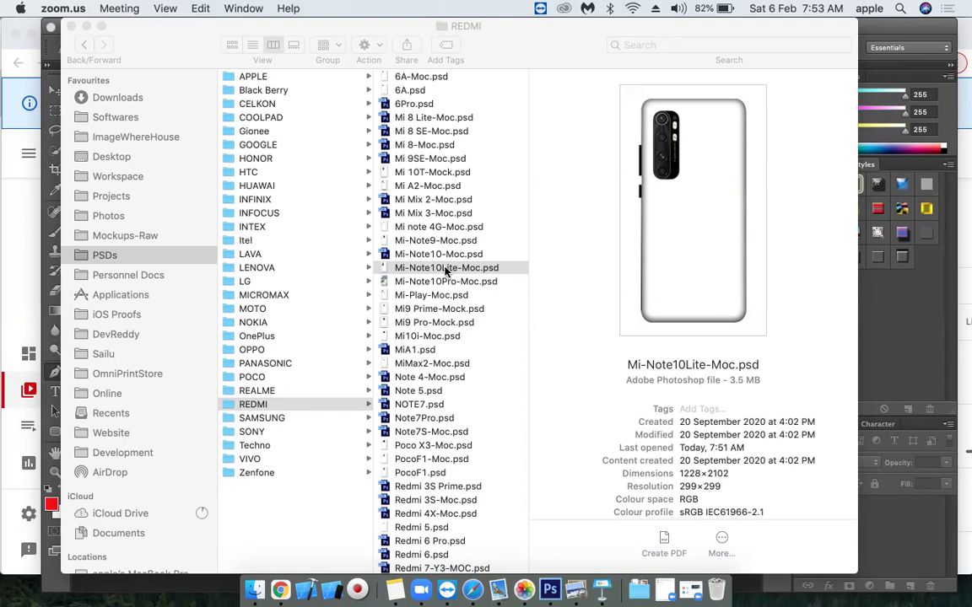
- Open Mi-Note10Lite-Moc.psd from the REDMI folder and place 2028.png from the Image-NewCollection folder into it
{"action": "double_click", "coordinate": [445, 269]}
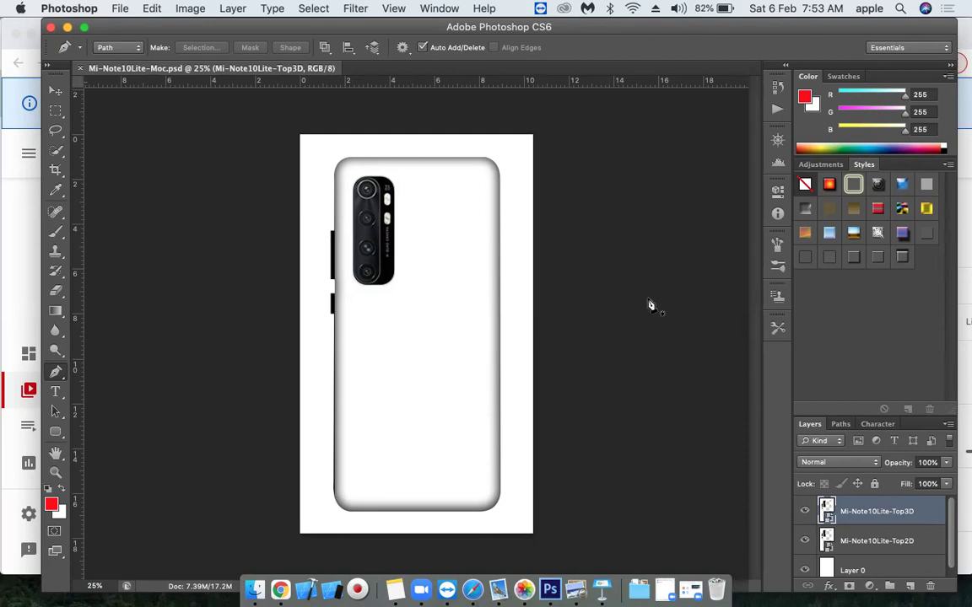
{"action": "left_click", "coordinate": [254, 592]}
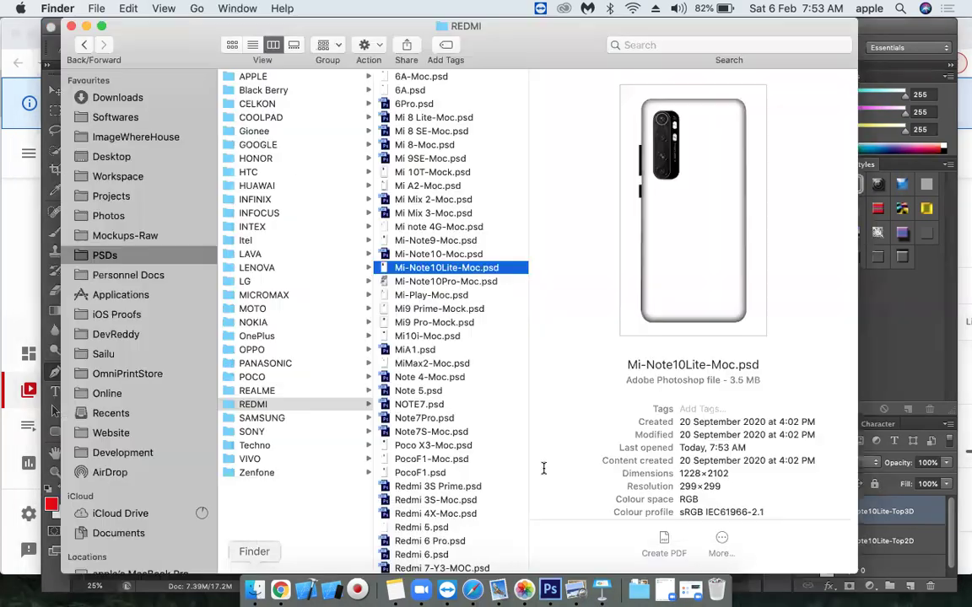
{"action": "left_click", "coordinate": [110, 137]}
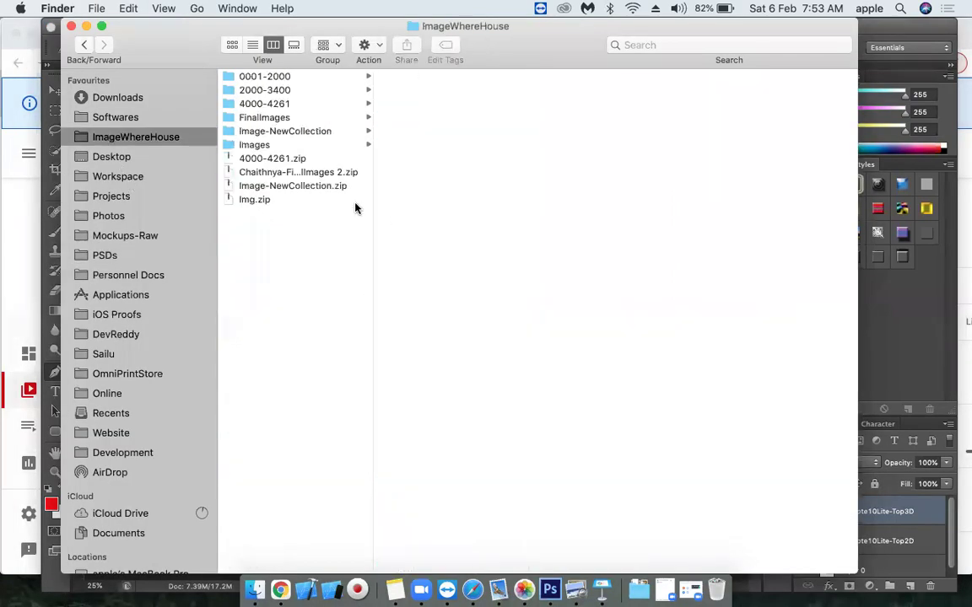
{"action": "left_click", "coordinate": [270, 132]}
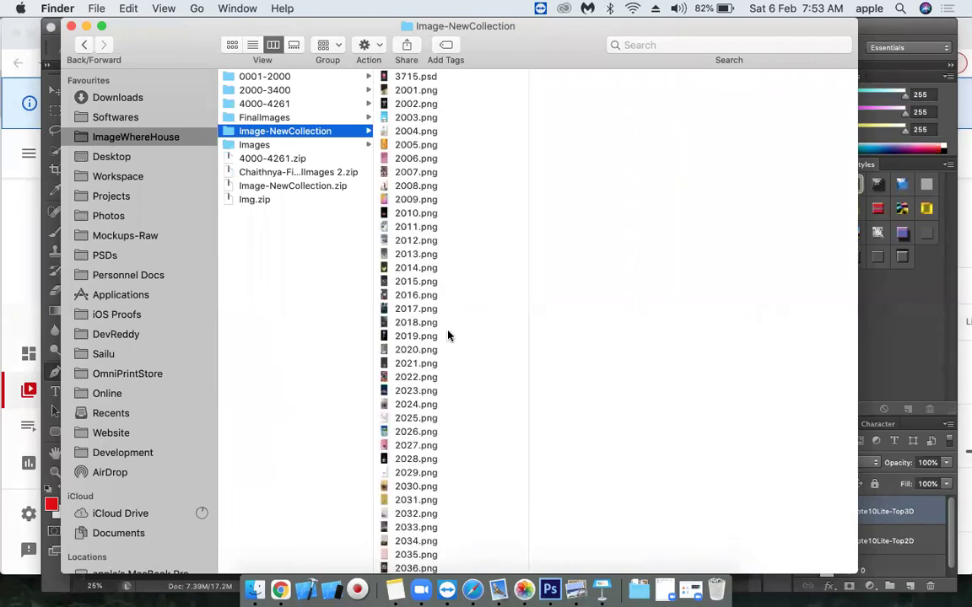
{"action": "left_click", "coordinate": [404, 458]}
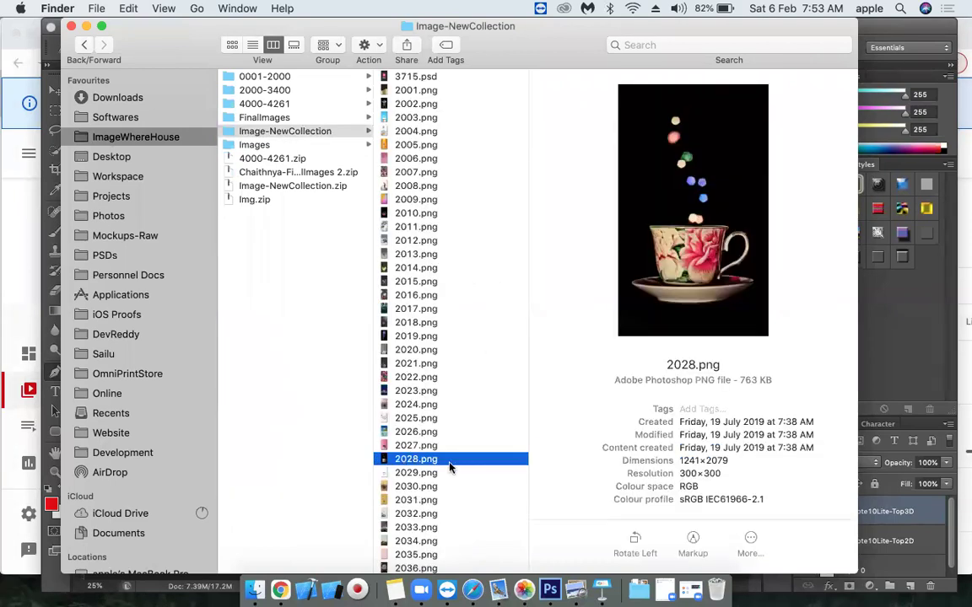
{"action": "left_click_drag", "start_coordinate": [165, 52], "coordinate": [459, 73]}
{"action": "left_click", "coordinate": [709, 479]}
{"action": "left_click_drag", "start_coordinate": [258, 381], "coordinate": [263, 379]}
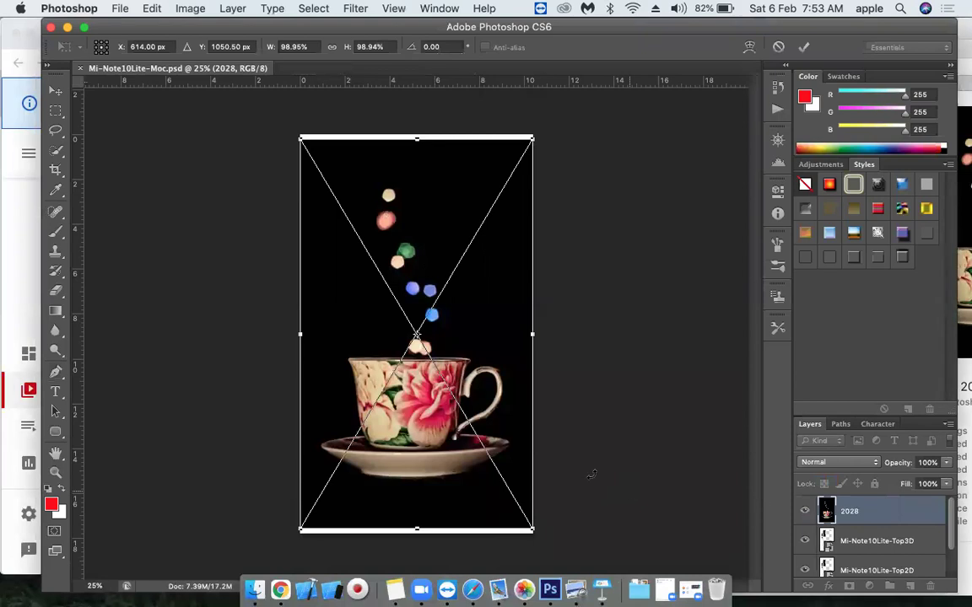
- Enlarge the placed cup image proportionally to about 102% so that it covers the whole canvas
{"action": "left_click_drag", "start_coordinate": [533, 530], "coordinate": [598, 458]}
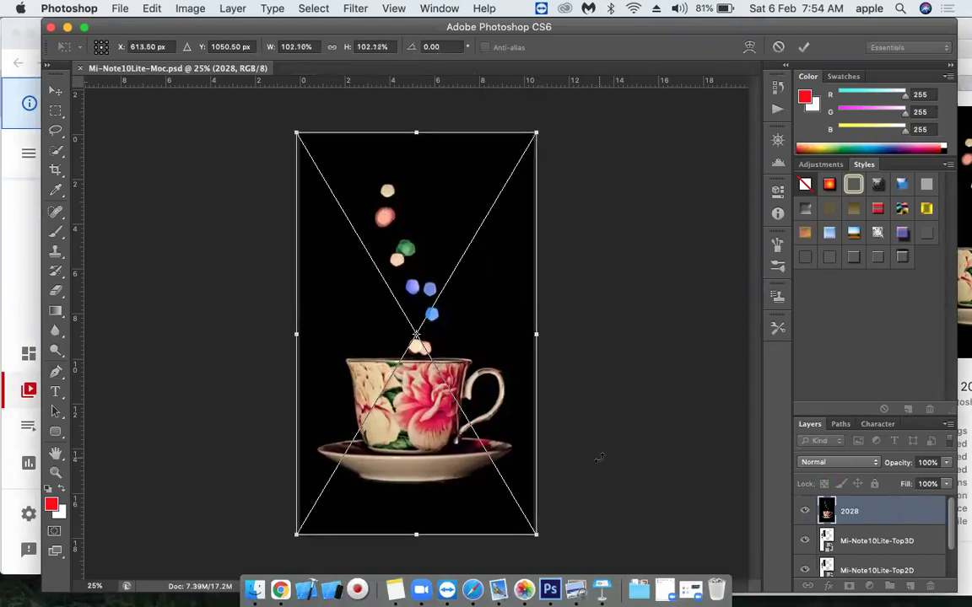
{"action": "key", "text": "Return"}
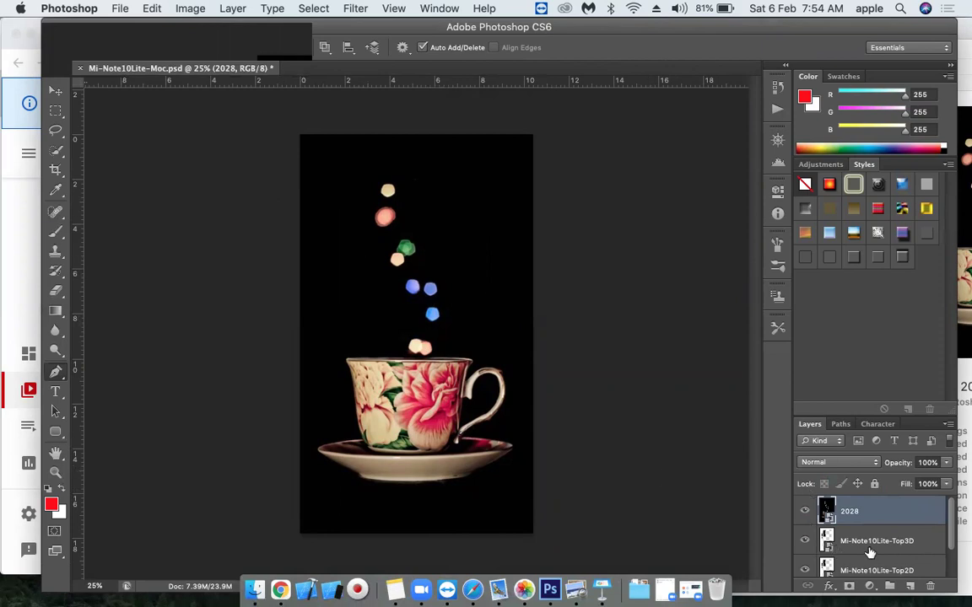
- Move the 2028 layer beneath the Mi-Note10Lite-Top3D and Mi-Note10Lite-Top2D layers so the artwork fills the phone outline
{"action": "scroll", "coordinate": [869, 552], "scroll_direction": "down", "scroll_amount": 1}
{"action": "left_click", "coordinate": [804, 504]}
{"action": "left_click", "coordinate": [805, 533]}
{"action": "scroll", "coordinate": [803, 540], "scroll_direction": "up", "scroll_amount": 1}
{"action": "left_click", "coordinate": [802, 541]}
{"action": "left_click", "coordinate": [804, 570]}
{"action": "left_click_drag", "start_coordinate": [859, 526], "coordinate": [865, 580]}
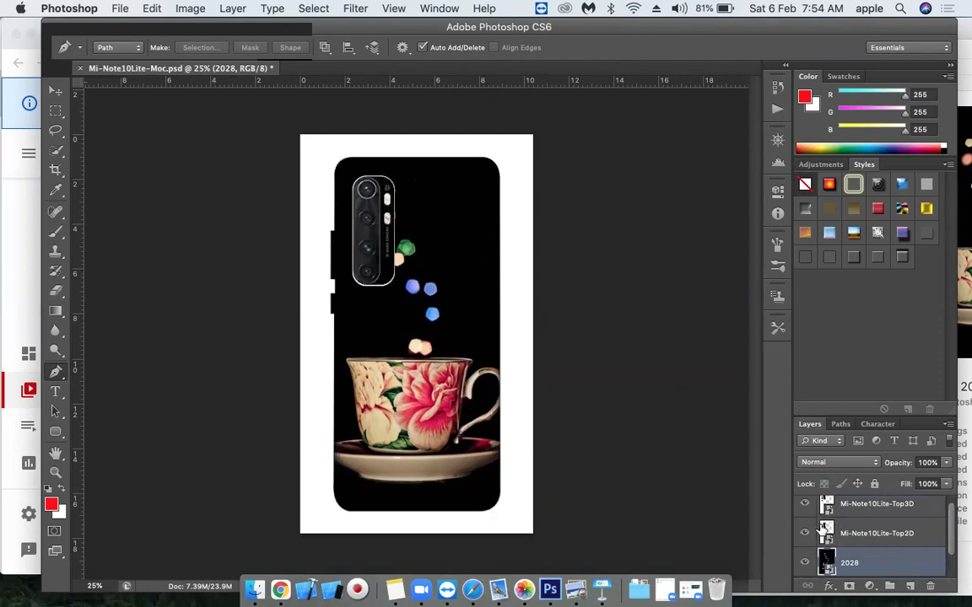
- Examine the layer stack by hiding everything above Layer 0, showing 2028, and showing Mi-Note10Lite-Top2D
{"action": "scroll", "coordinate": [868, 553], "scroll_direction": "down", "scroll_amount": 1}
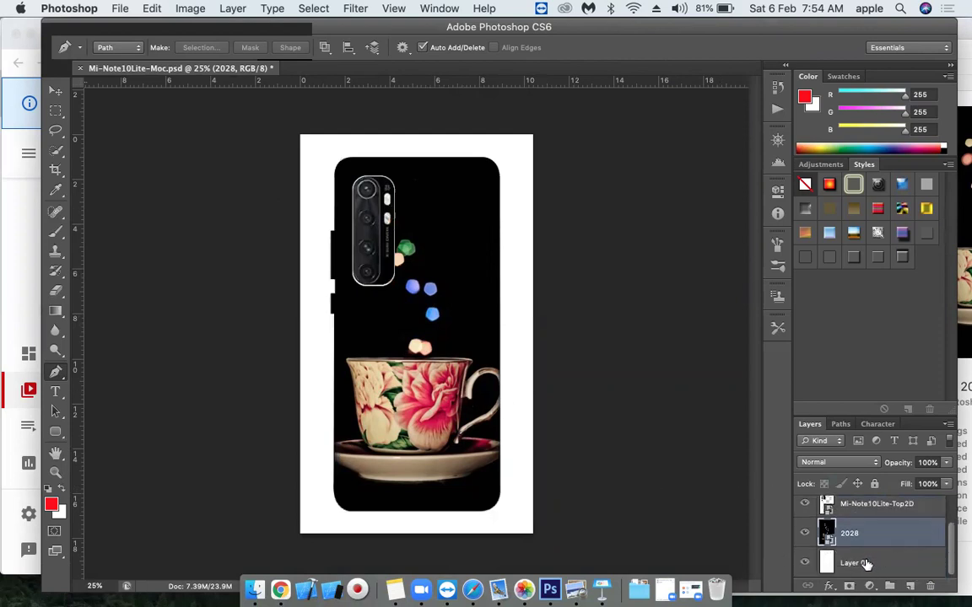
{"action": "left_click", "coordinate": [866, 563]}
{"action": "left_click_drag", "start_coordinate": [803, 533], "coordinate": [807, 466]}
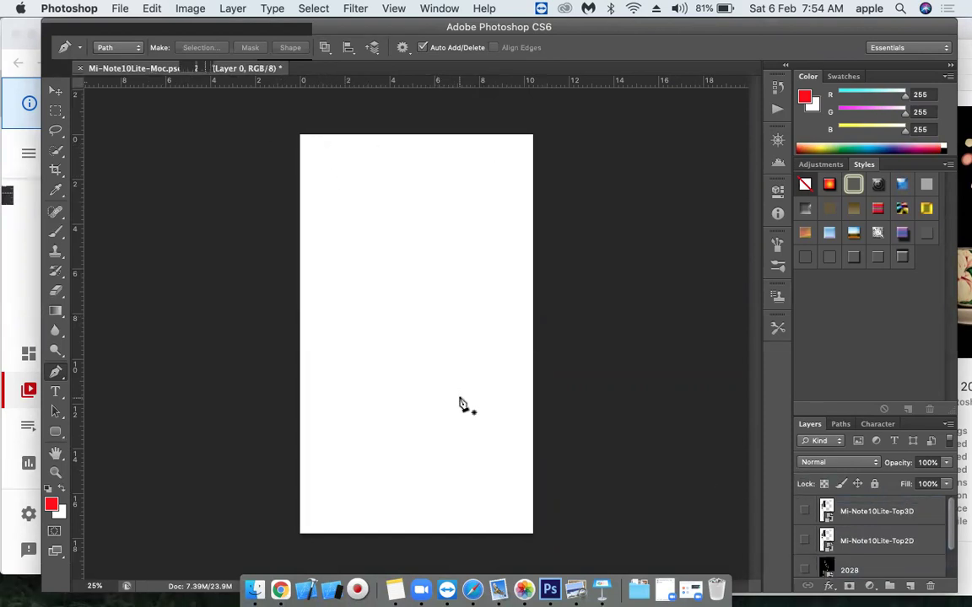
{"action": "left_click", "coordinate": [805, 571]}
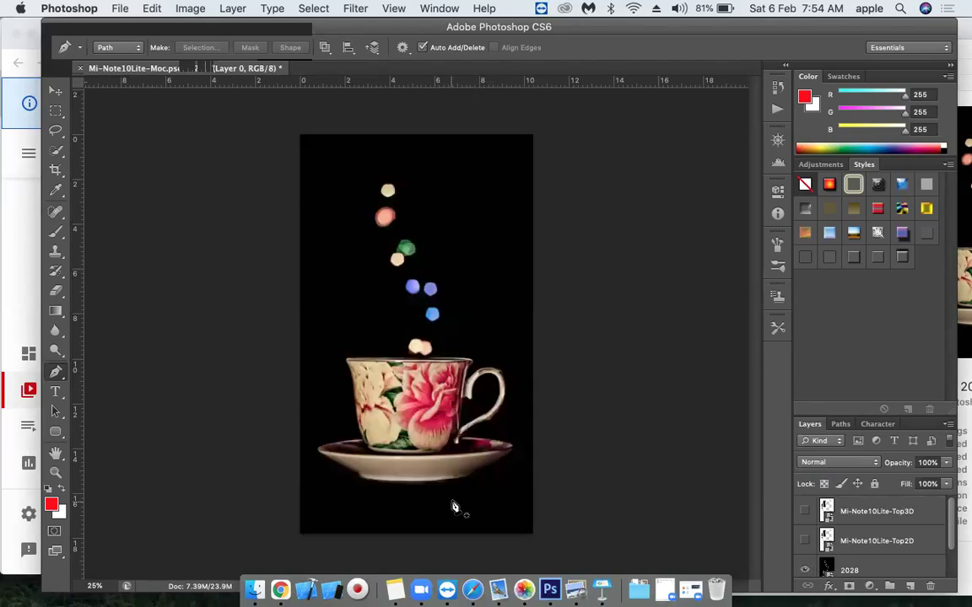
{"action": "left_click", "coordinate": [807, 541]}
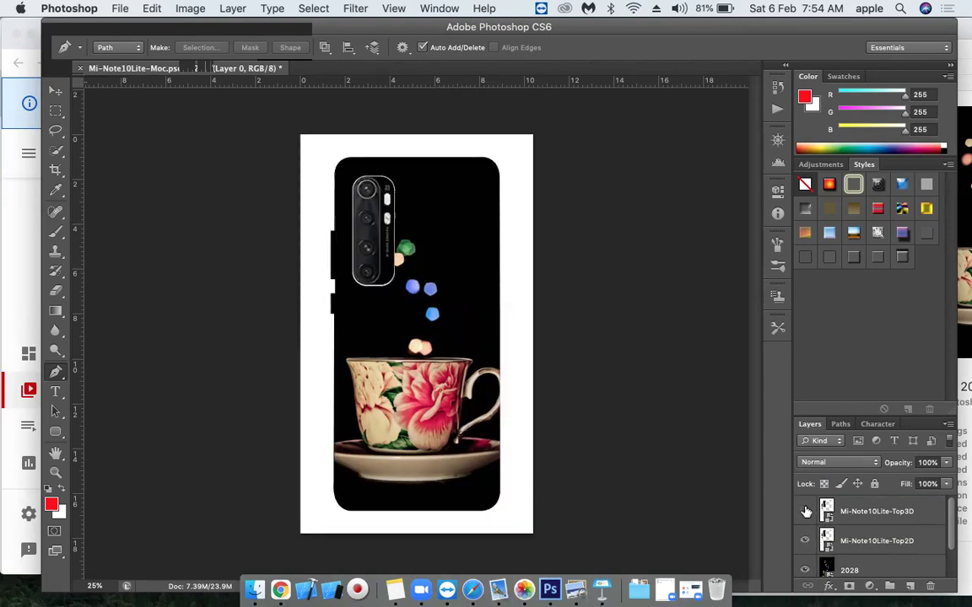
- Compare the phone mockup with and without Mi-Note10Lite-Top3D while 2028 is hidden, and show both layers again
{"action": "left_click", "coordinate": [805, 565]}
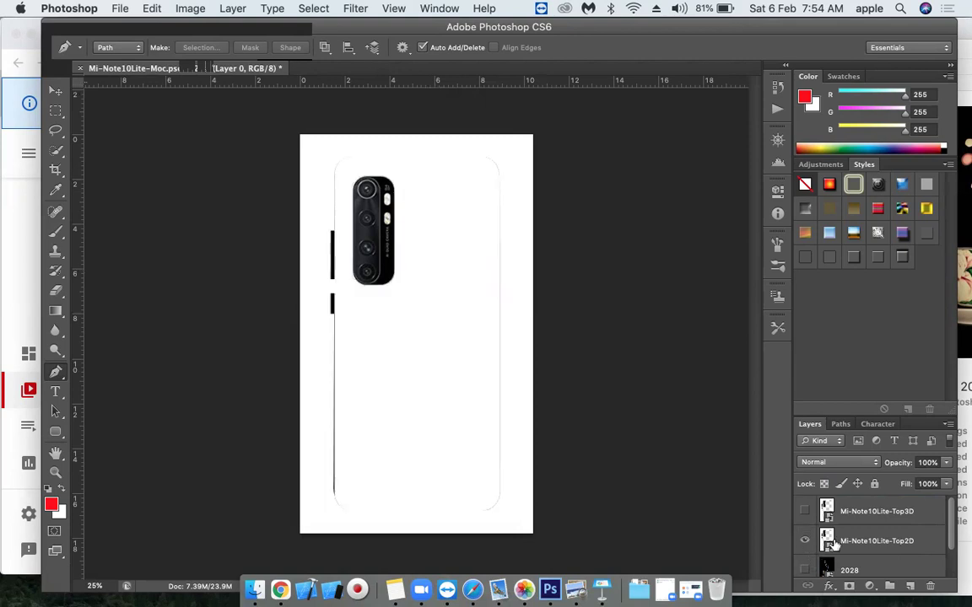
{"action": "left_click", "coordinate": [805, 512]}
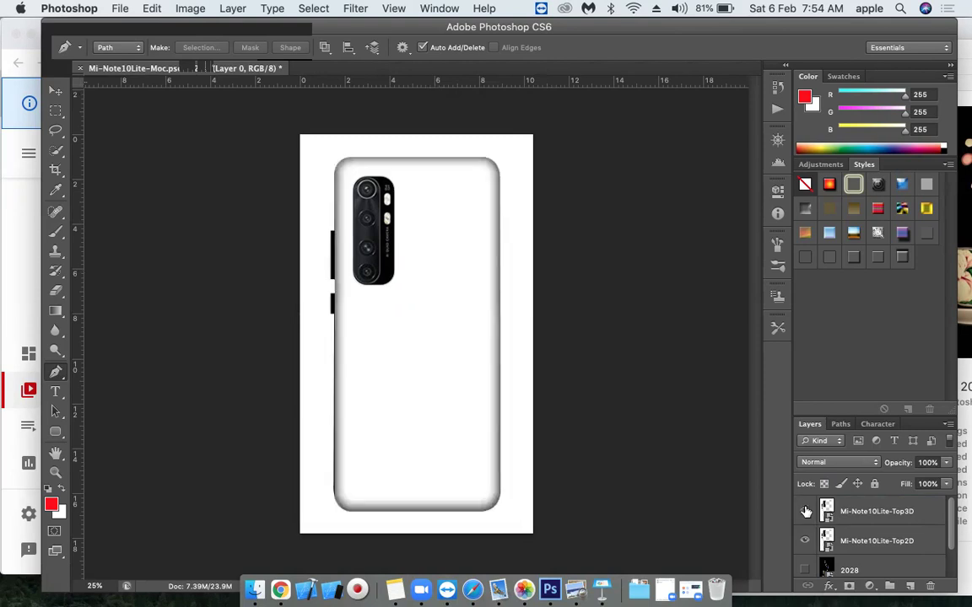
{"action": "left_click", "coordinate": [805, 512]}
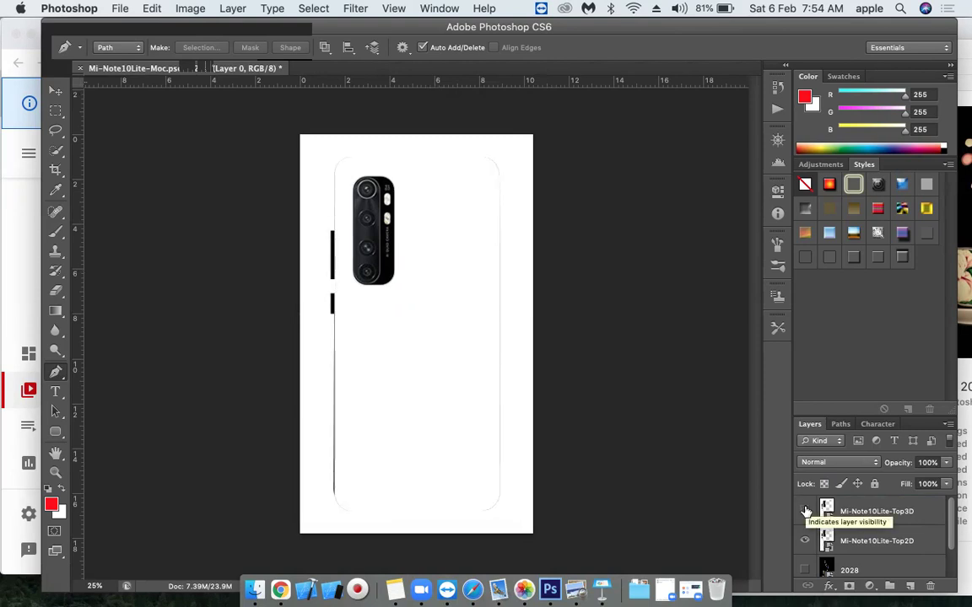
{"action": "left_click", "coordinate": [805, 512]}
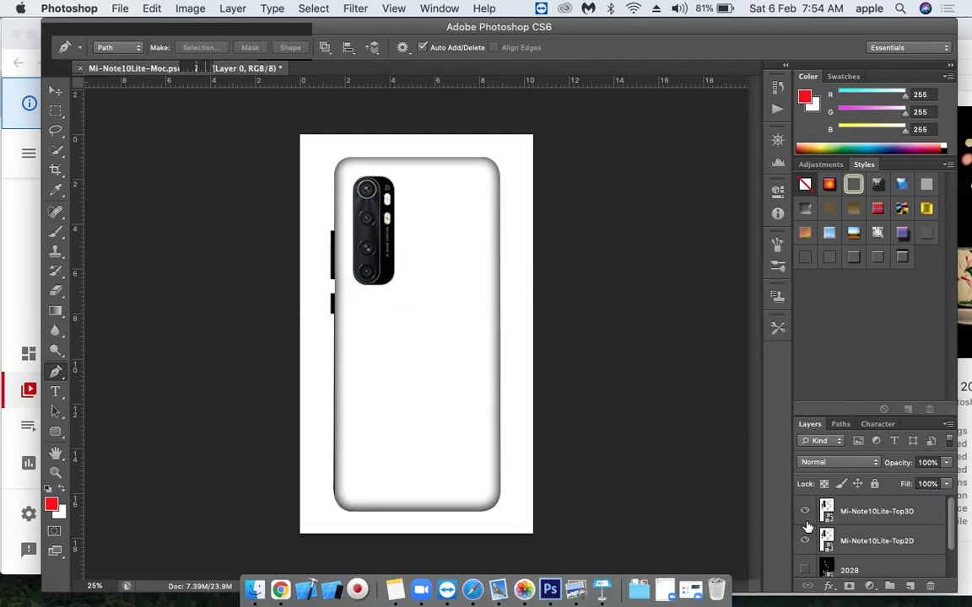
{"action": "left_click", "coordinate": [804, 570]}
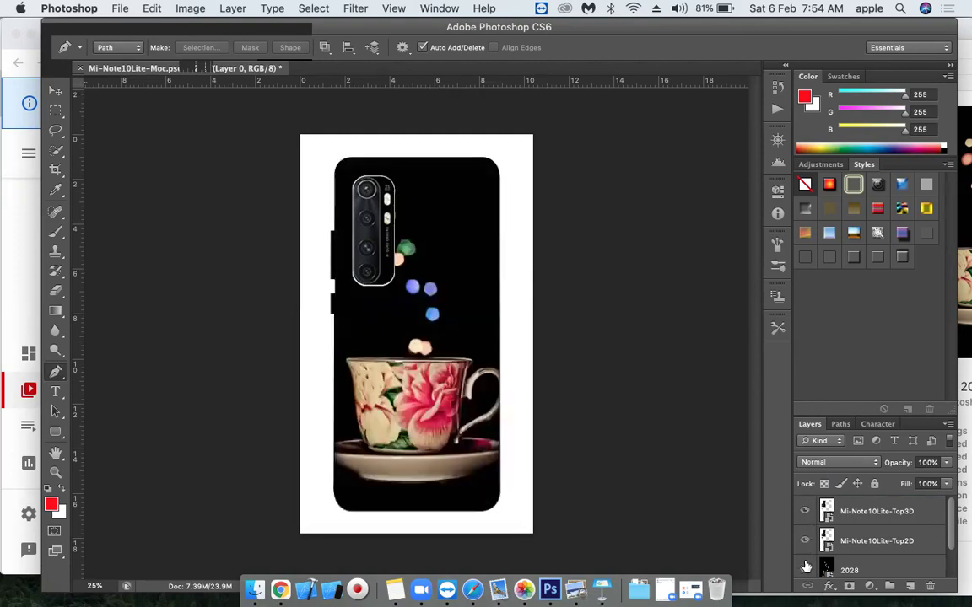
- Start saving the mockup under a new name and create a folder named ABC on the Desktop for it
{"action": "left_click", "coordinate": [120, 8]}
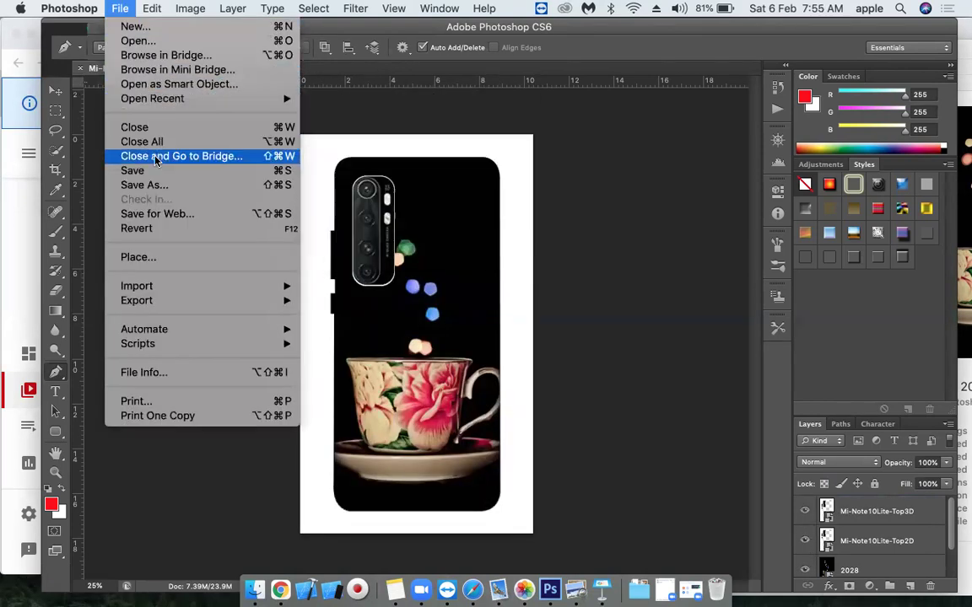
{"action": "left_click", "coordinate": [160, 186]}
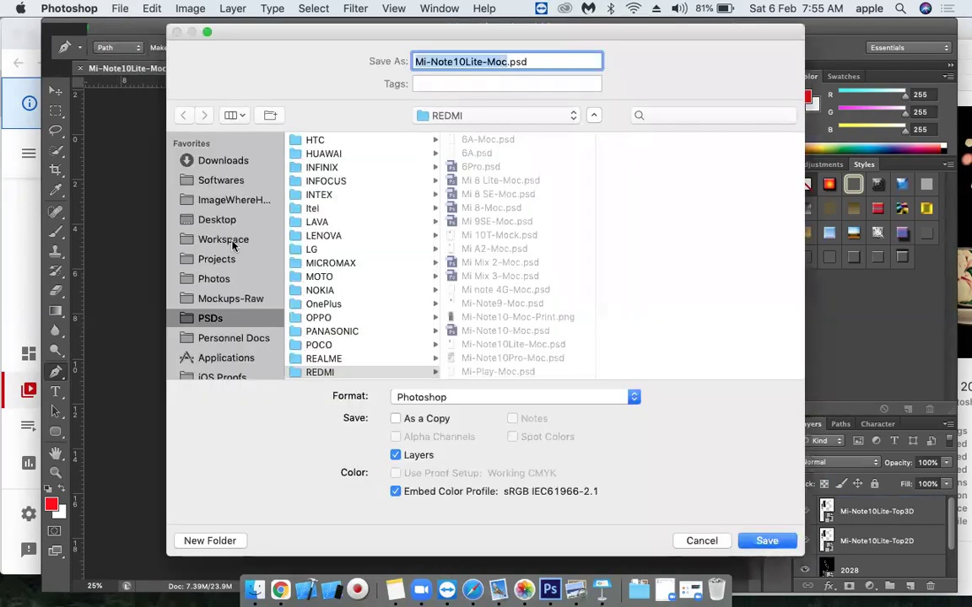
{"action": "left_click", "coordinate": [235, 216]}
{"action": "scroll", "coordinate": [344, 211], "scroll_direction": "up", "scroll_amount": 3}
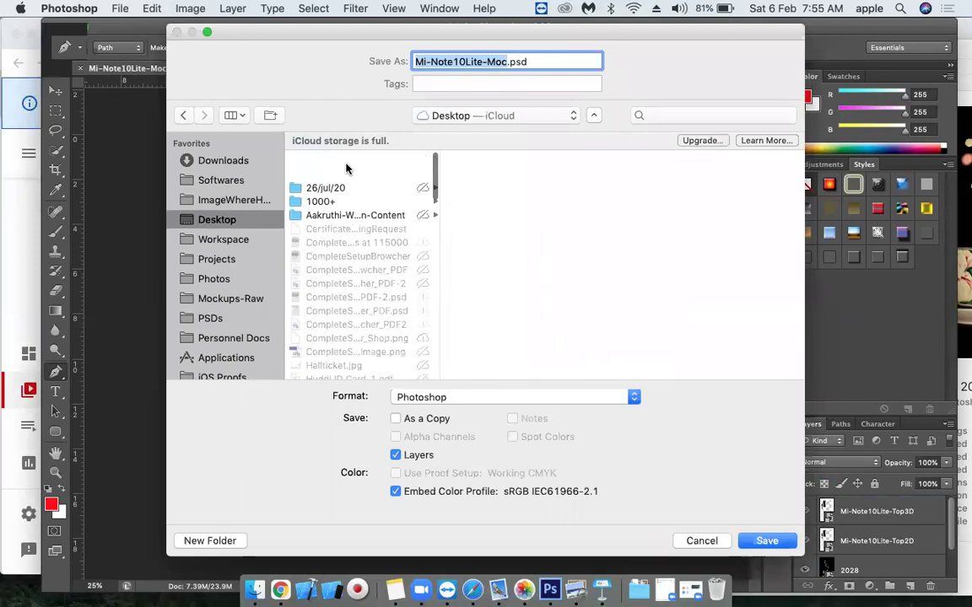
{"action": "left_click", "coordinate": [212, 541]}
{"action": "type", "text": "ABC"}
{"action": "key", "text": "Return"}
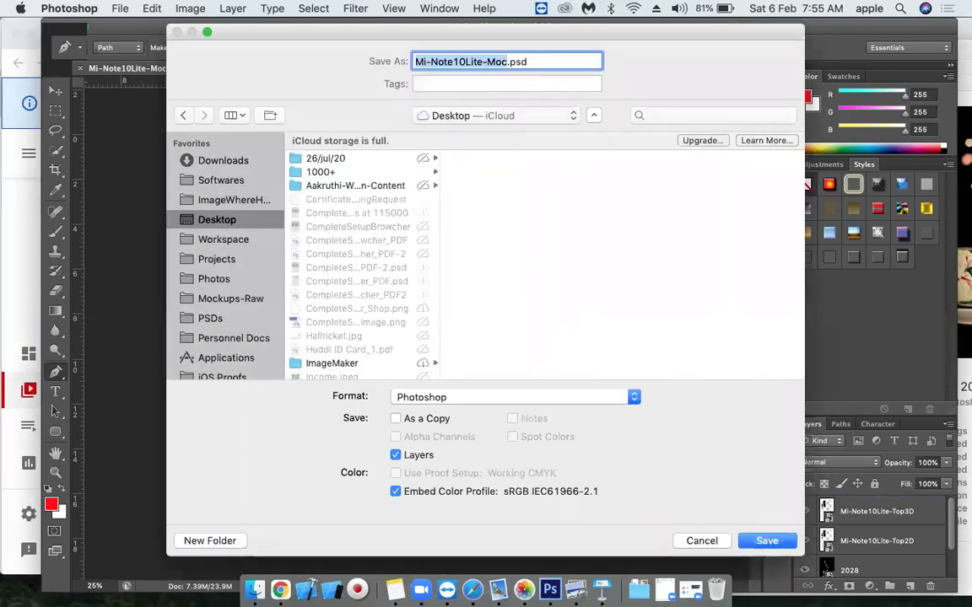
- Save the full mockup as the PNG file Mi-Note10Lite-Pre-DN.png in the ABC folder with the default PNG options
{"action": "double_click", "coordinate": [494, 60]}
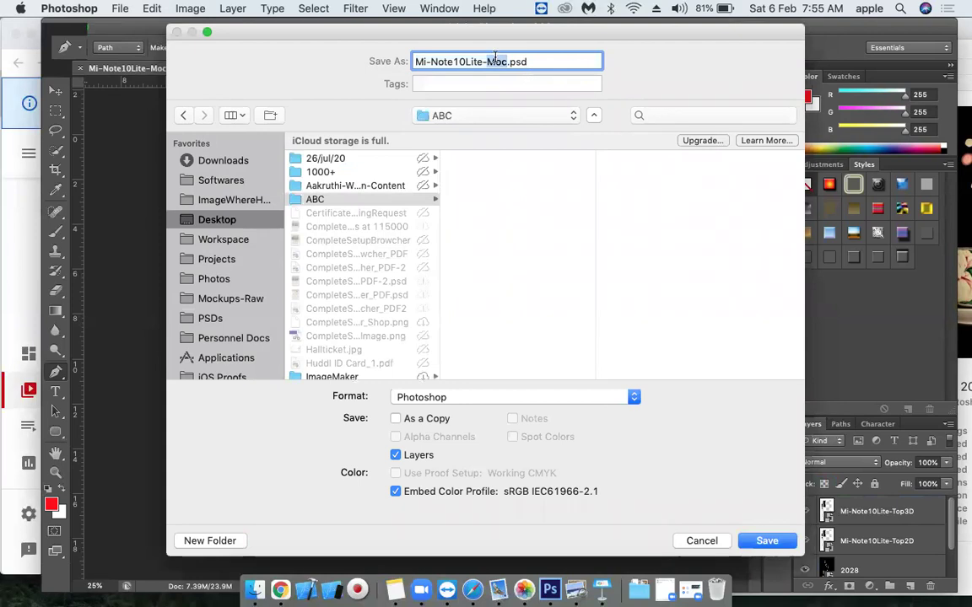
{"action": "type", "text": "Pre-DN"}
{"action": "left_click", "coordinate": [438, 400]}
{"action": "type", "text": "png"}
{"action": "key", "text": "Return"}
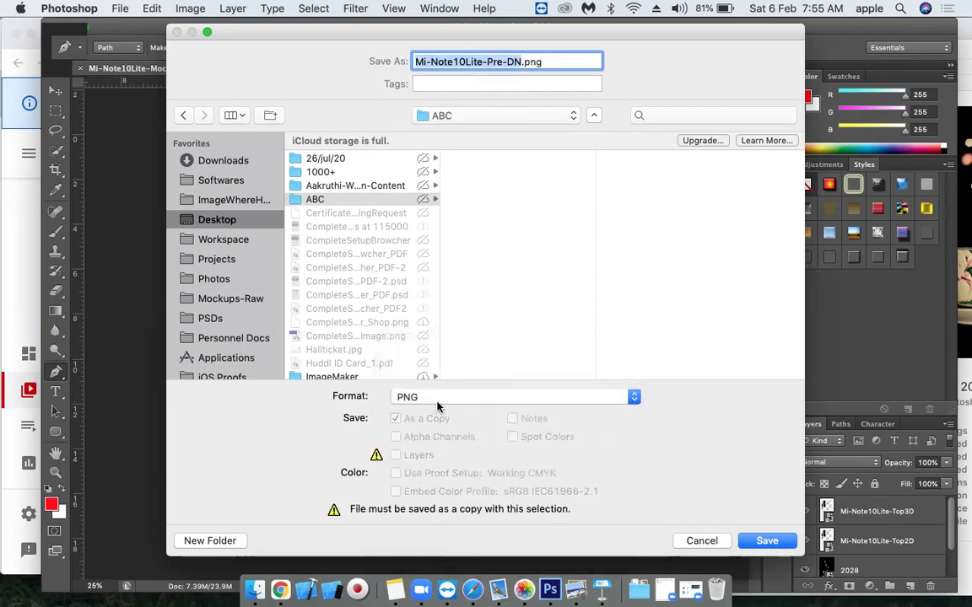
{"action": "key", "text": "Return"}
{"action": "key", "text": "Return"}
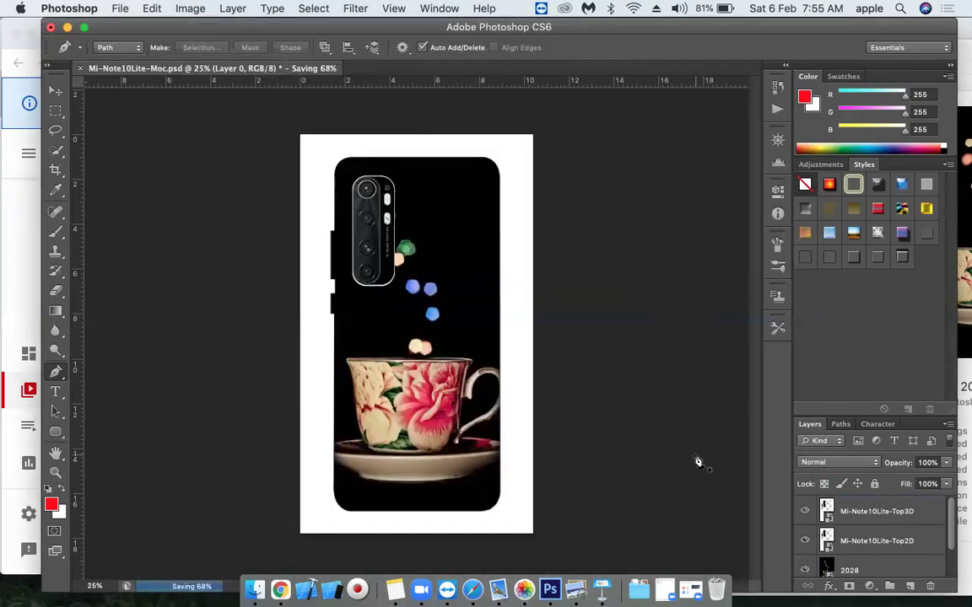
- Switch to Finder and preview Mi-Note10Lite-Pre-DN.png in the Desktop's ABC folder
{"action": "left_click", "coordinate": [255, 589]}
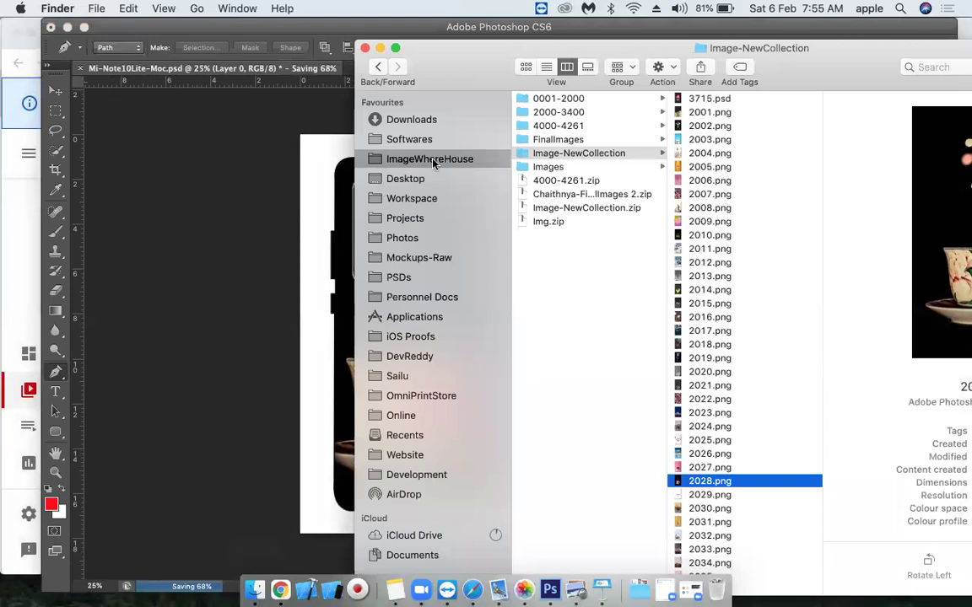
{"action": "left_click", "coordinate": [406, 180]}
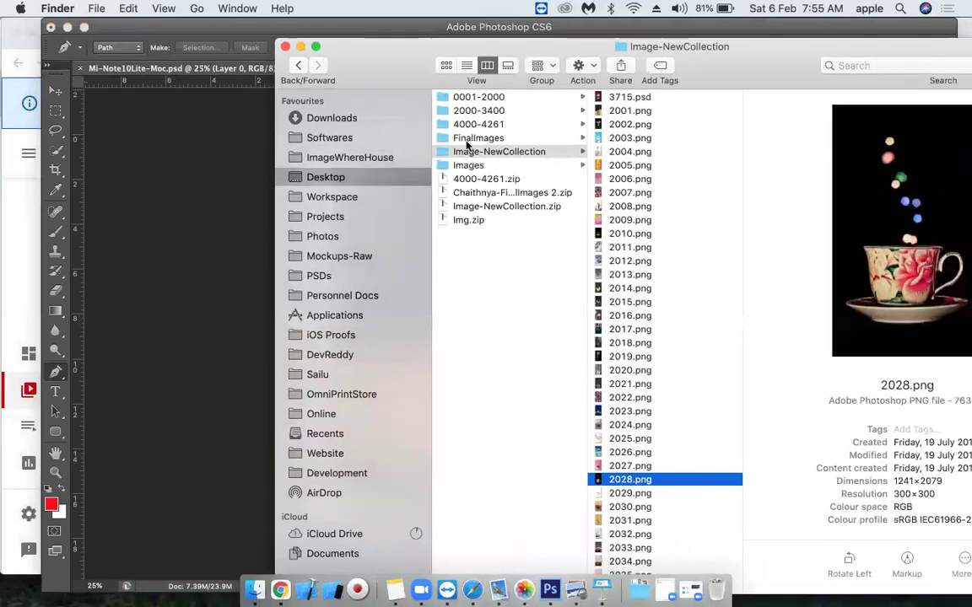
{"action": "left_click", "coordinate": [489, 135]}
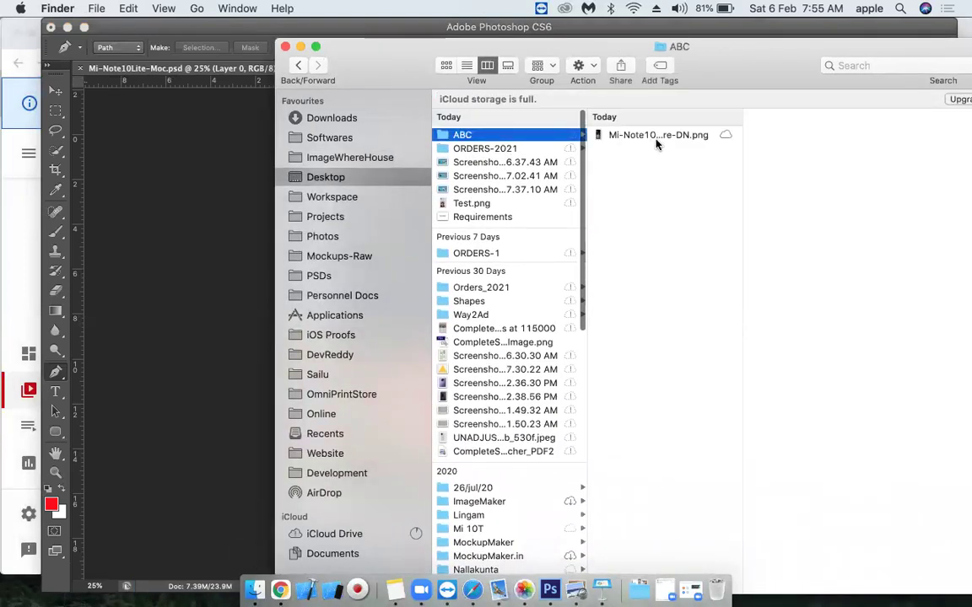
{"action": "left_click", "coordinate": [661, 142]}
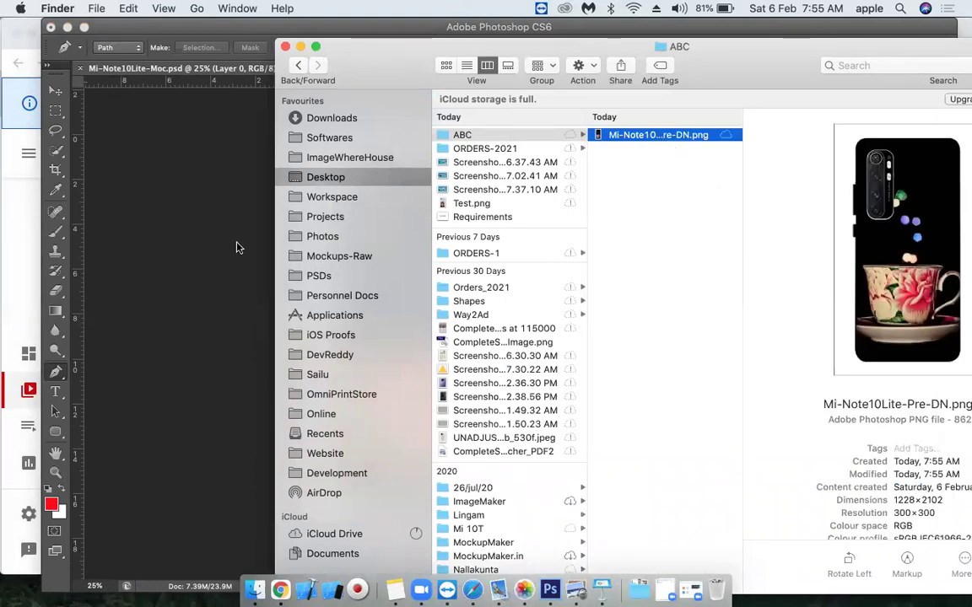
- Return to Photoshop and hide the Mi-Note10Lite-Top3D and Mi-Note10Lite-Top2D layers, leaving the full cup artwork
{"action": "left_click", "coordinate": [239, 244]}
{"action": "left_click", "coordinate": [803, 511]}
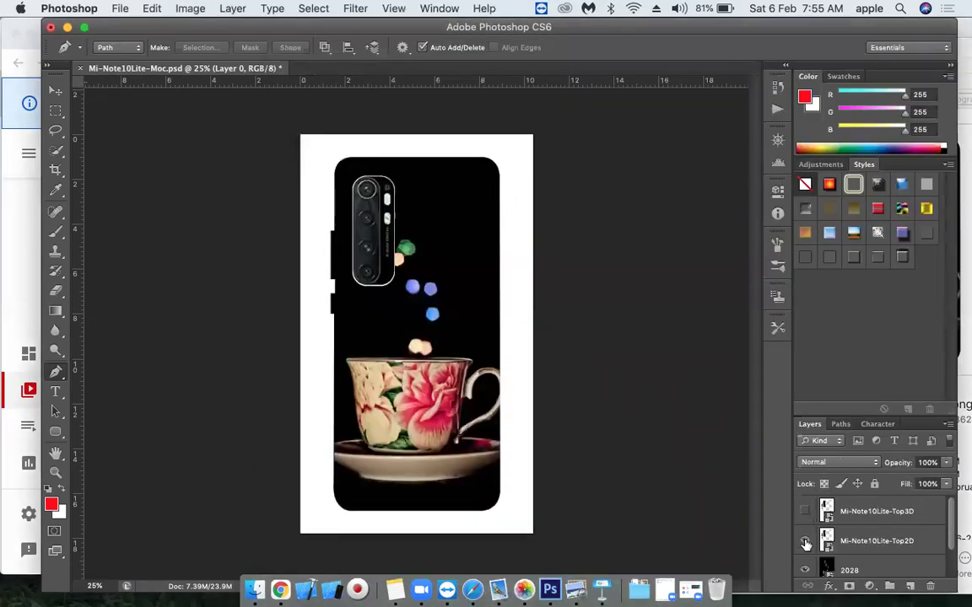
{"action": "left_click", "coordinate": [803, 541]}
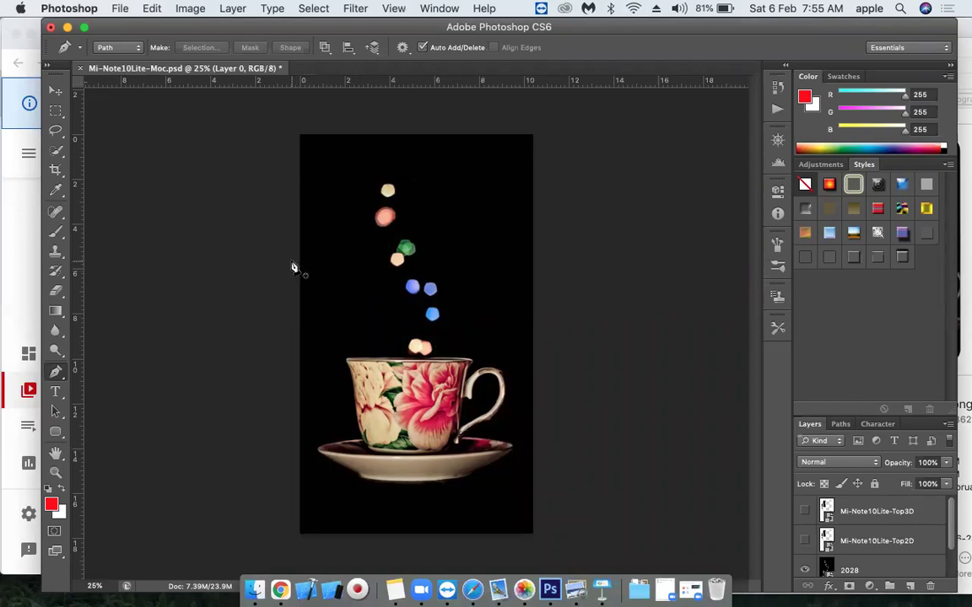
- Save the cup artwork as the PNG file Mi-Note10Lite-Print.png in the Desktop's ABC folder with the default PNG options
{"action": "left_click", "coordinate": [120, 9]}
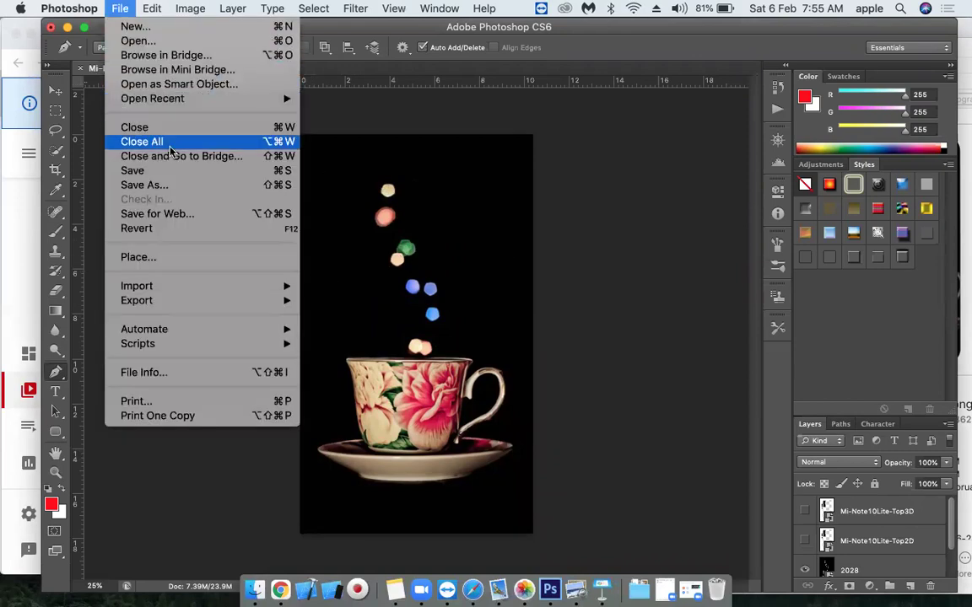
{"action": "left_click", "coordinate": [177, 184]}
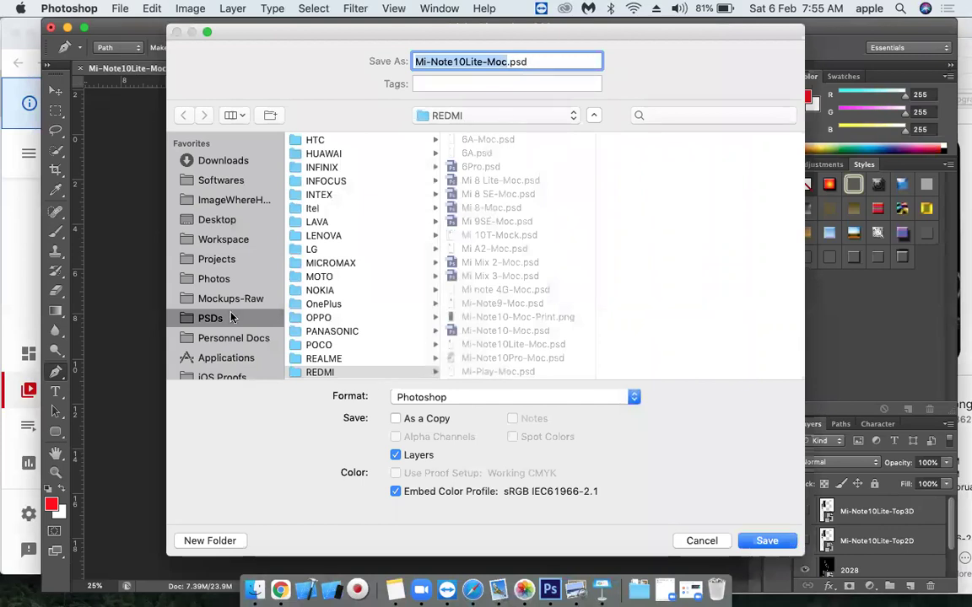
{"action": "left_click", "coordinate": [236, 221]}
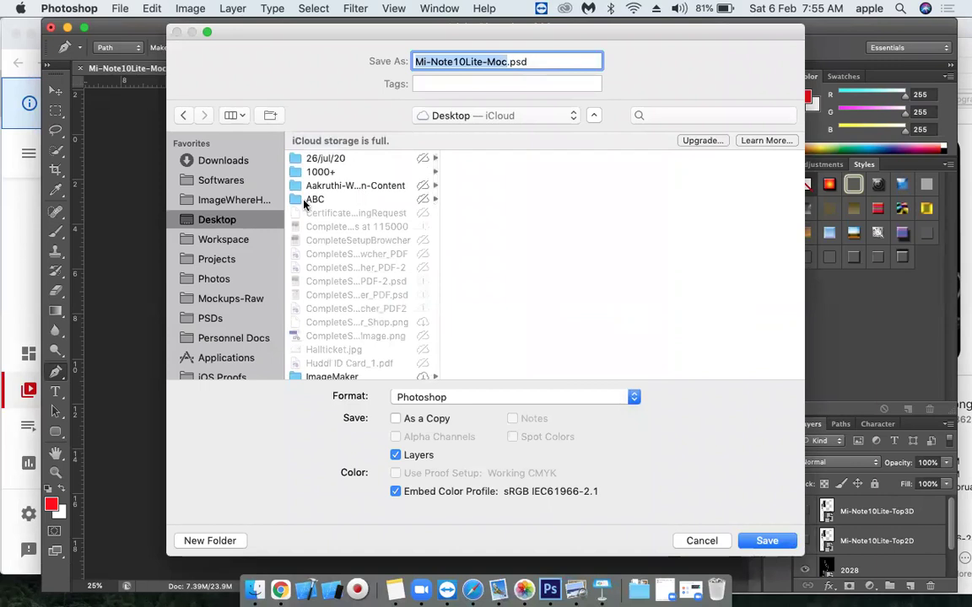
{"action": "left_click", "coordinate": [312, 199]}
{"action": "double_click", "coordinate": [496, 61]}
{"action": "type", "text": "Print"}
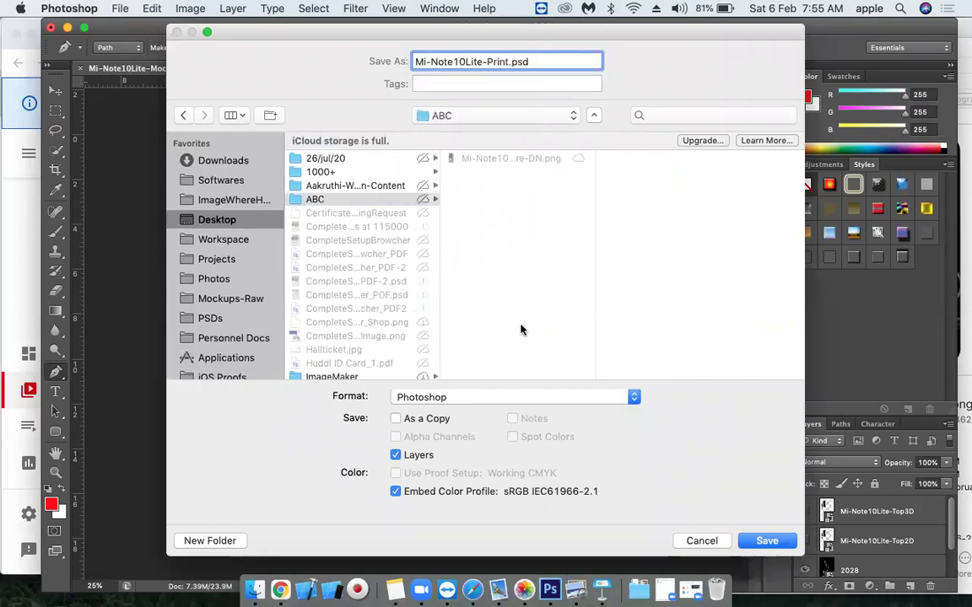
{"action": "left_click", "coordinate": [461, 398]}
{"action": "key", "text": "p"}
{"action": "key", "text": "n"}
{"action": "key", "text": "g"}
{"action": "key", "text": "Return"}
{"action": "key", "text": "Return"}
{"action": "key", "text": "Return"}
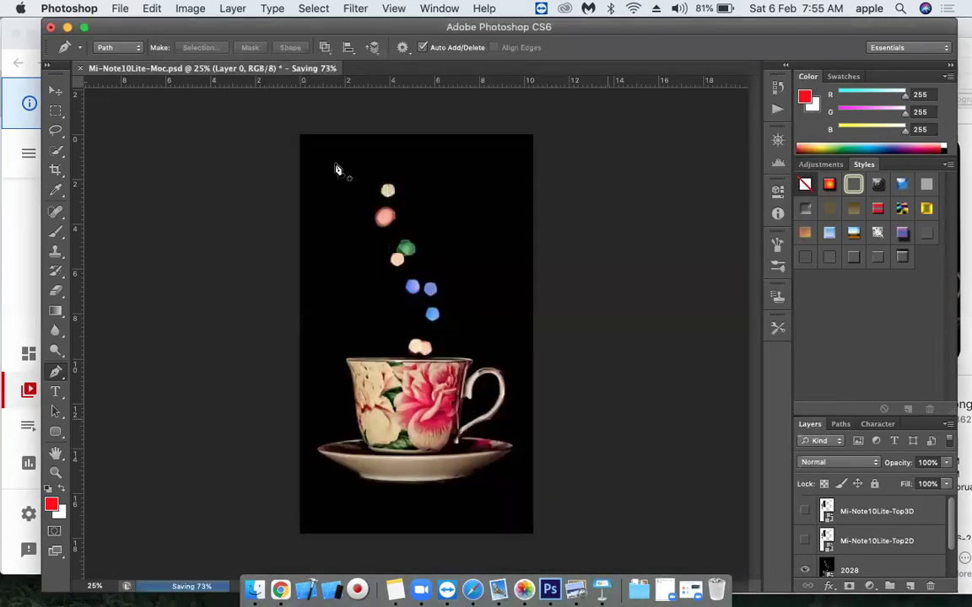
- Create a new A4 document from the International Paper preset at 300 pixels/inch
{"action": "left_click", "coordinate": [119, 8]}
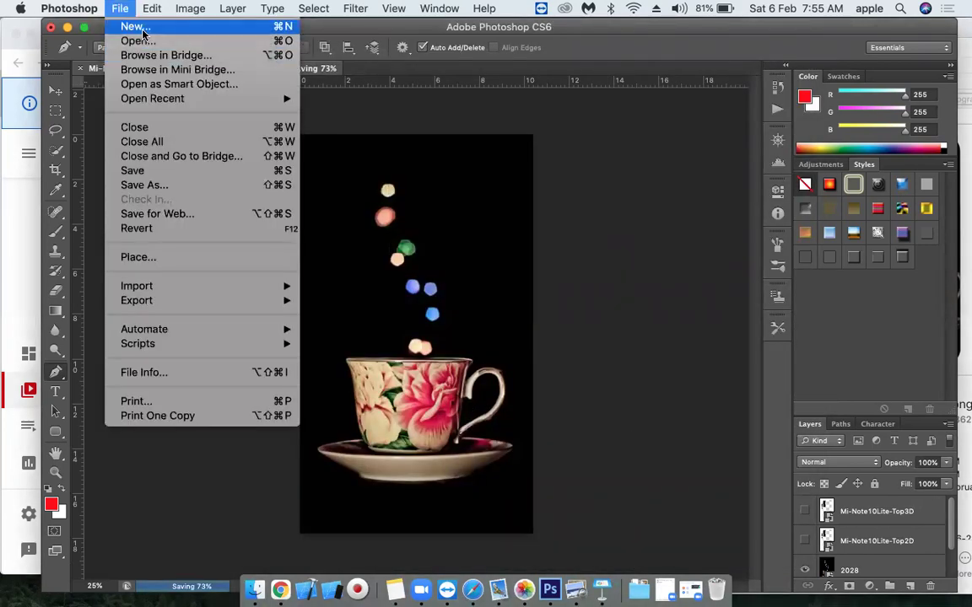
{"action": "left_click", "coordinate": [142, 31]}
{"action": "left_click", "coordinate": [414, 188]}
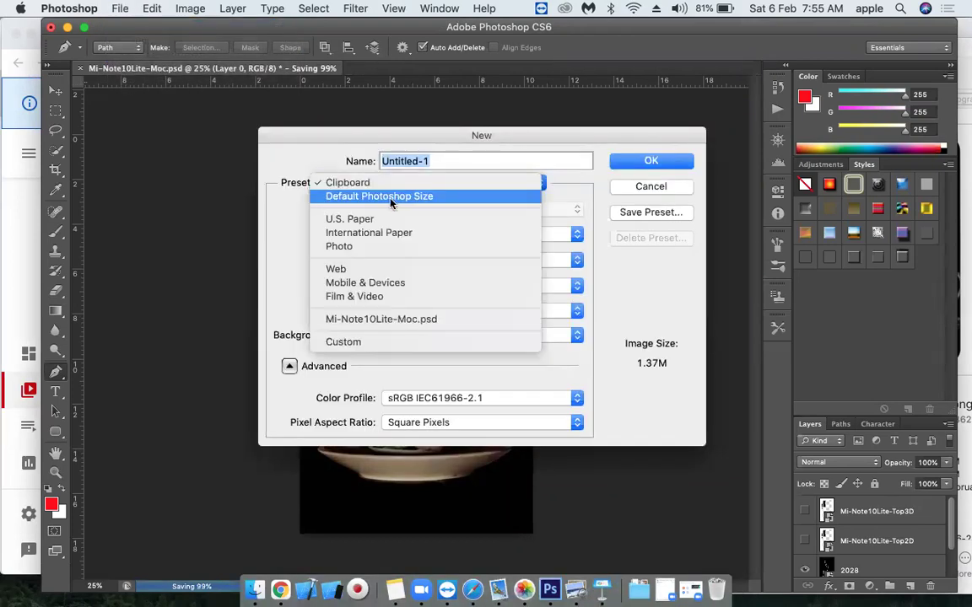
{"action": "left_click", "coordinate": [396, 233]}
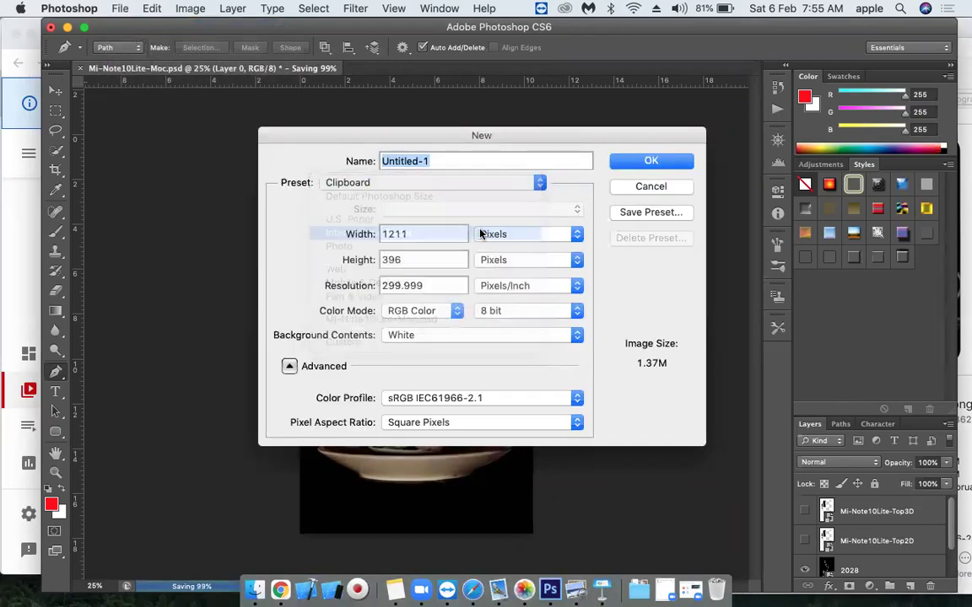
{"action": "double_click", "coordinate": [390, 285]}
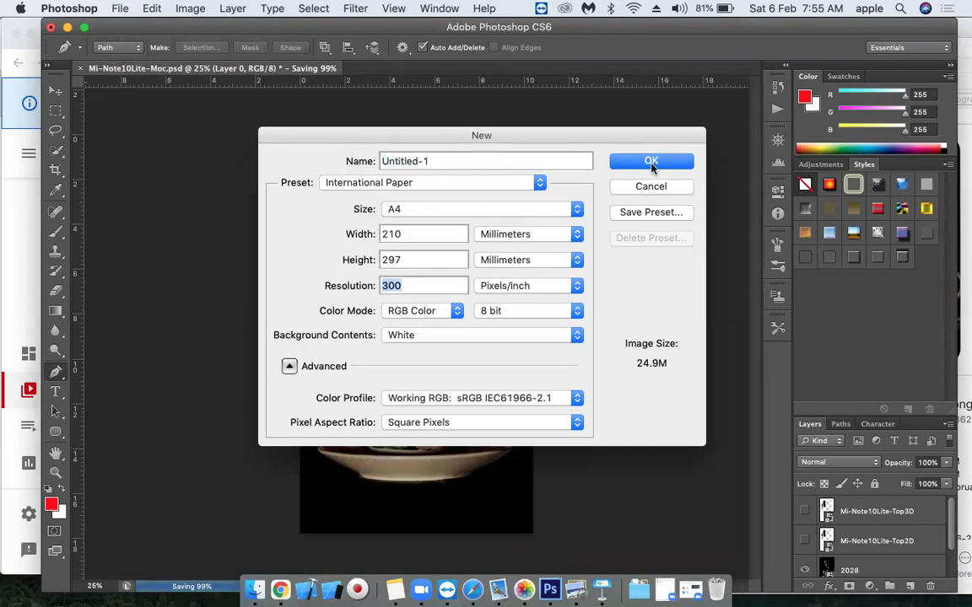
{"action": "left_click", "coordinate": [651, 162]}
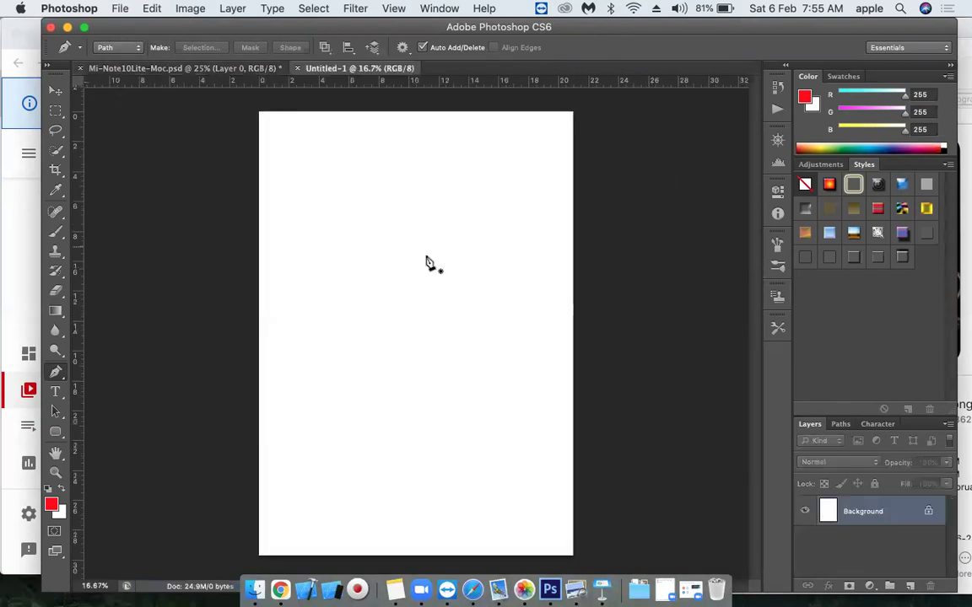
- Switch to Finder and place Mi-Note10Lite-Print.png from the ABC folder onto the blank A4 page in Photoshop
{"action": "left_click", "coordinate": [255, 593]}
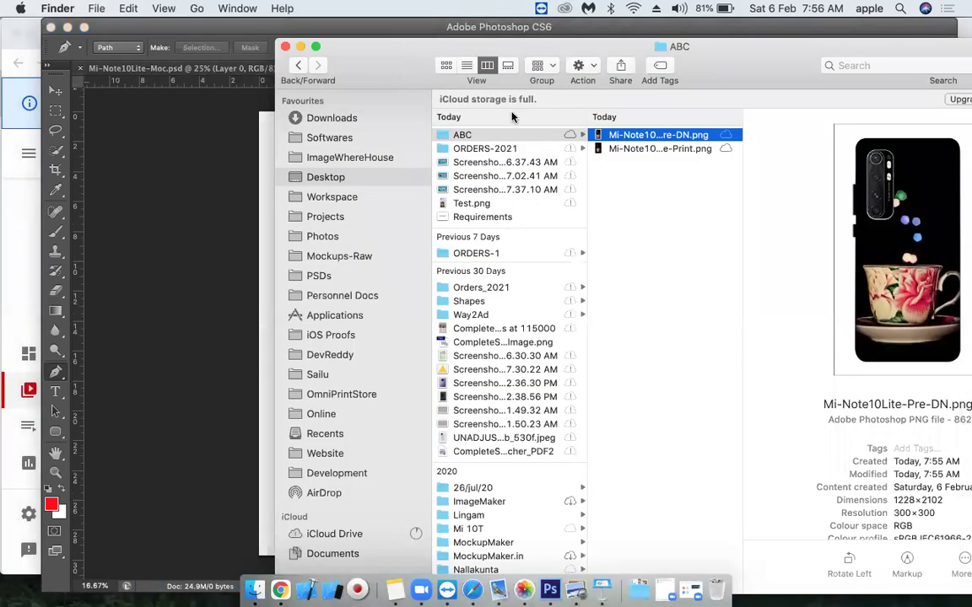
{"action": "left_click_drag", "start_coordinate": [403, 76], "coordinate": [618, 150]}
{"action": "left_click", "coordinate": [814, 223]}
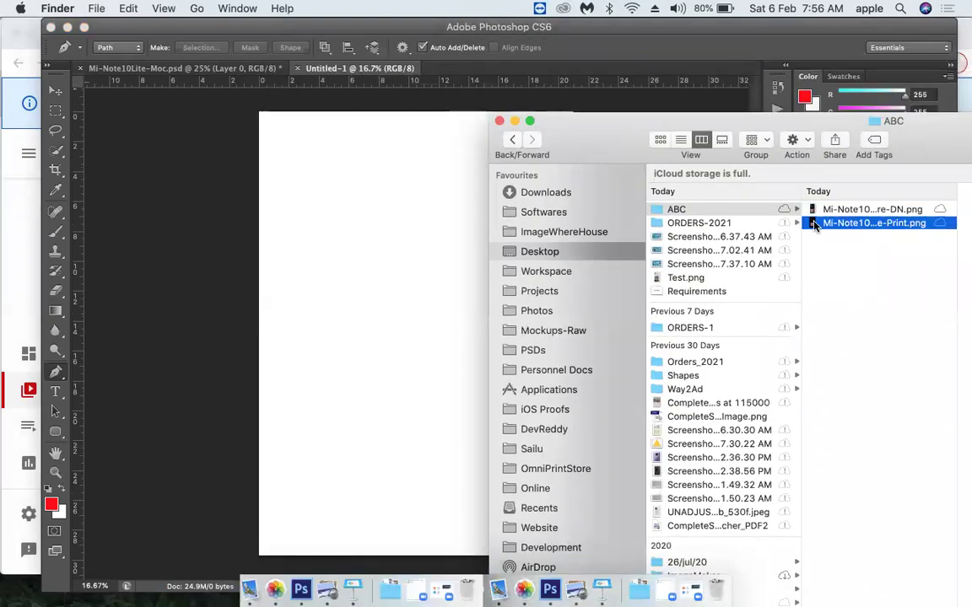
{"action": "left_click_drag", "start_coordinate": [813, 224], "coordinate": [456, 407]}
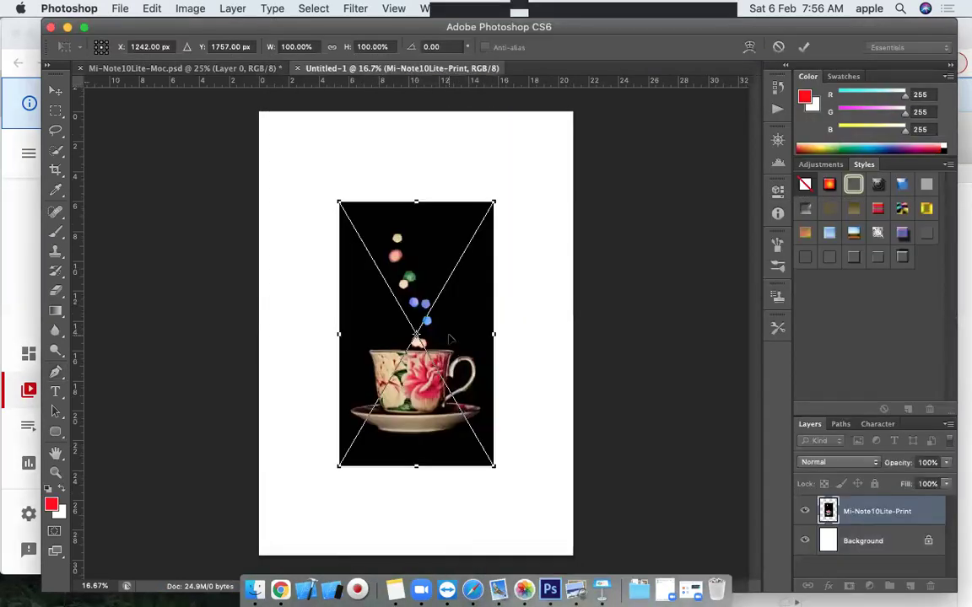
- Rotate the placed cup artwork 90° clockwise, move it to the upper part of the A4 page and commit the placement
{"action": "right_click", "coordinate": [462, 339]}
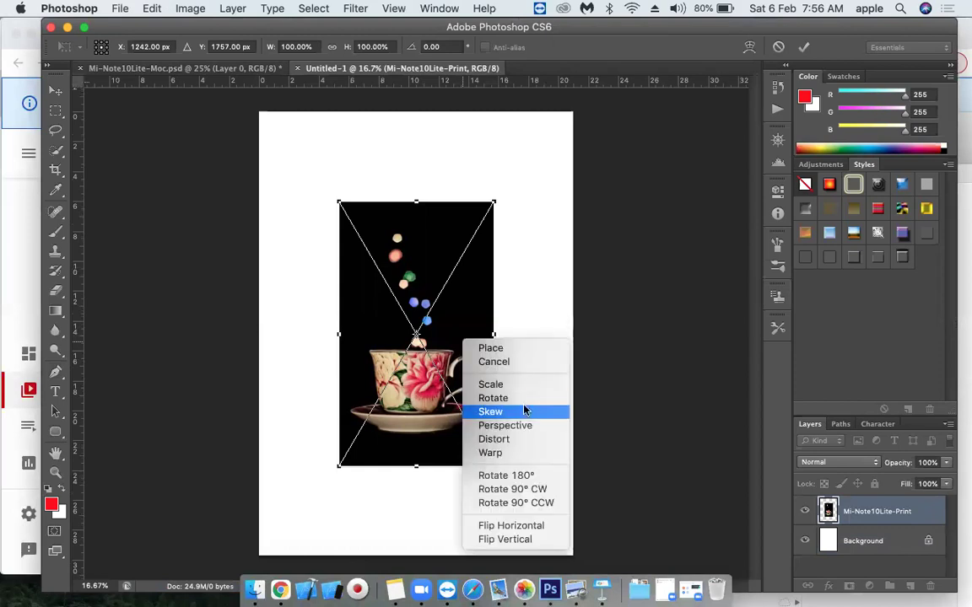
{"action": "left_click", "coordinate": [512, 489]}
{"action": "left_click_drag", "start_coordinate": [416, 287], "coordinate": [414, 174]}
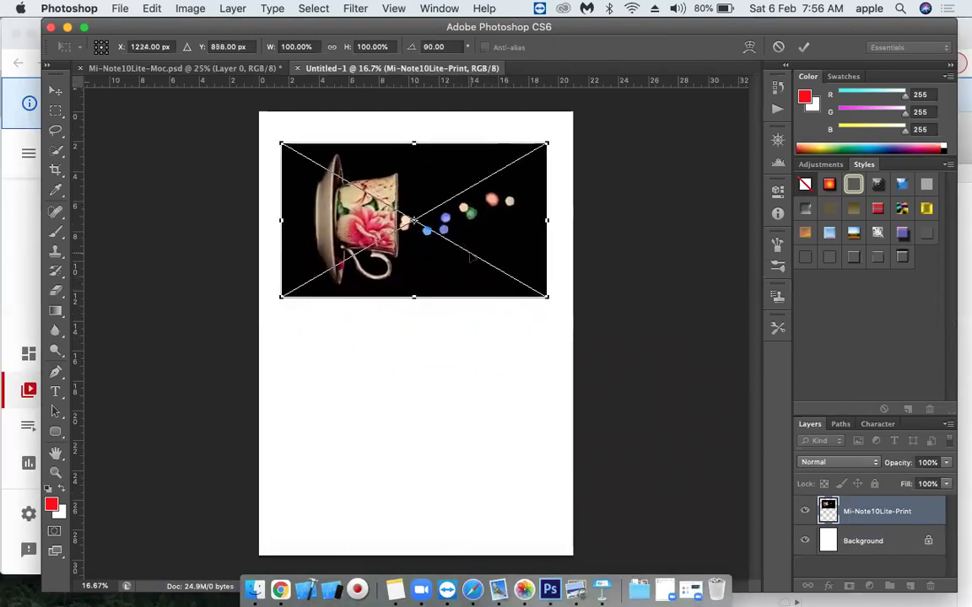
{"action": "key", "text": "Return"}
{"action": "key", "text": "p"}
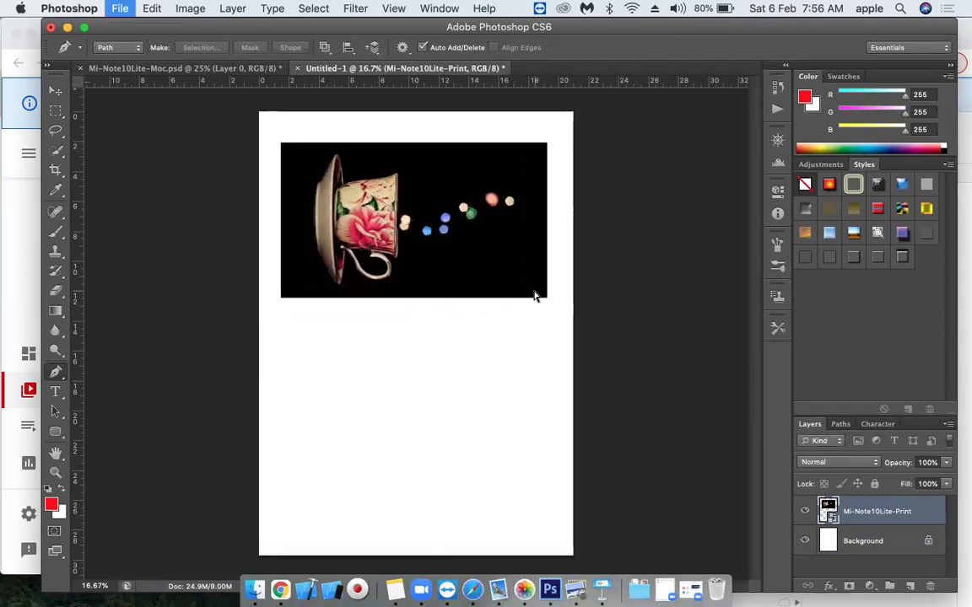
{"action": "key", "text": "super+p"}
{"action": "key", "text": "Escape"}
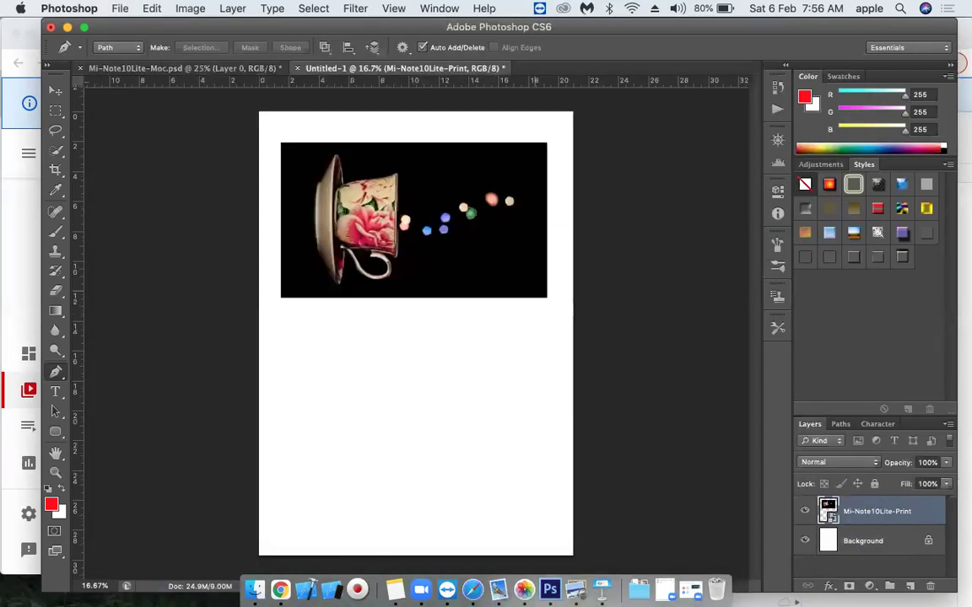